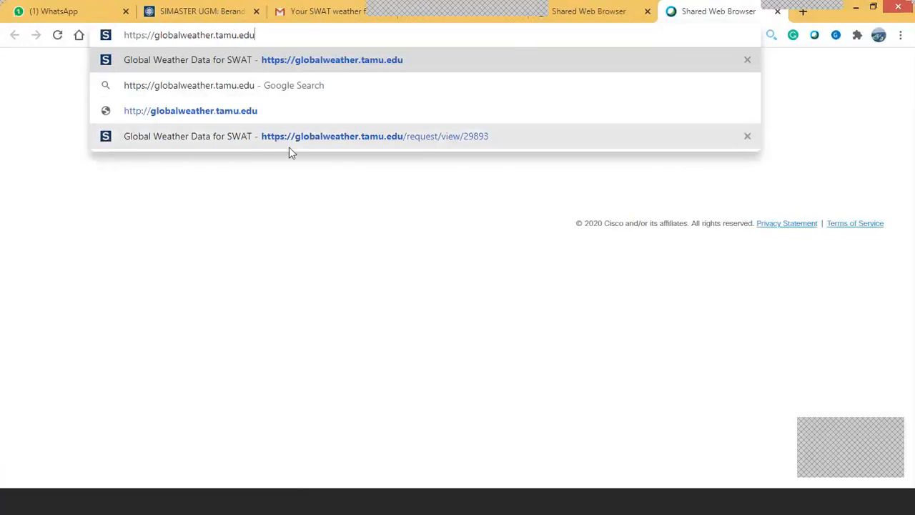
# - Open globalweather.tamu.edu and bring Indonesia into view on the station selection map
pyautogui.press('Return')
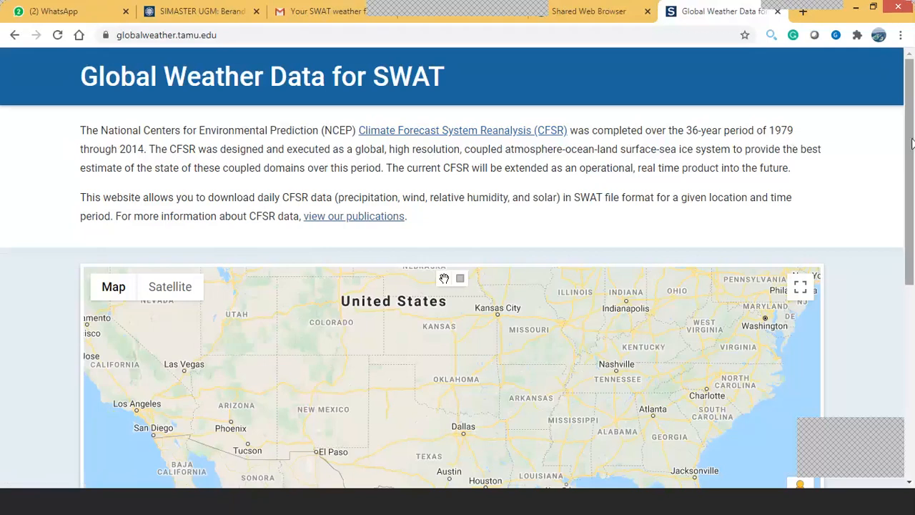
pyautogui.moveTo(912, 143); pyautogui.dragTo(910, 242)
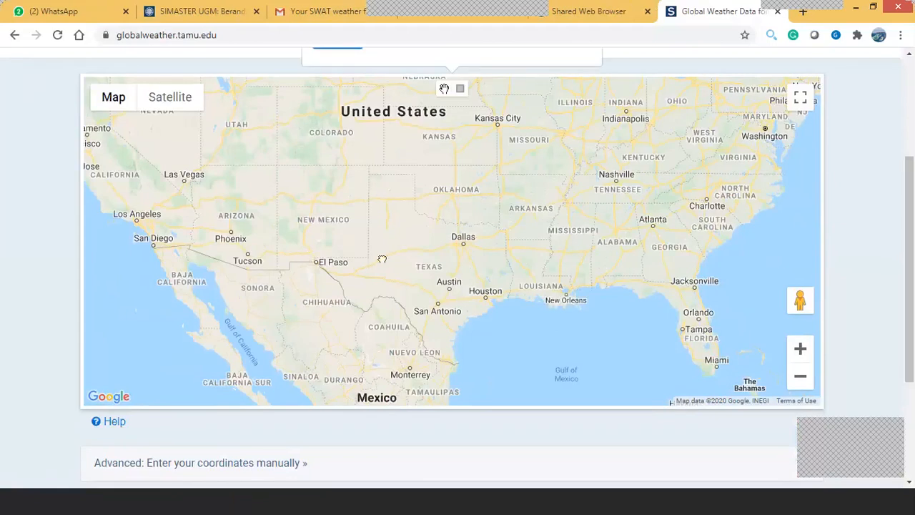
pyautogui.moveTo(382, 259); pyautogui.dragTo(520, 255)
pyautogui.moveTo(542, 315); pyautogui.dragTo(788, 304)
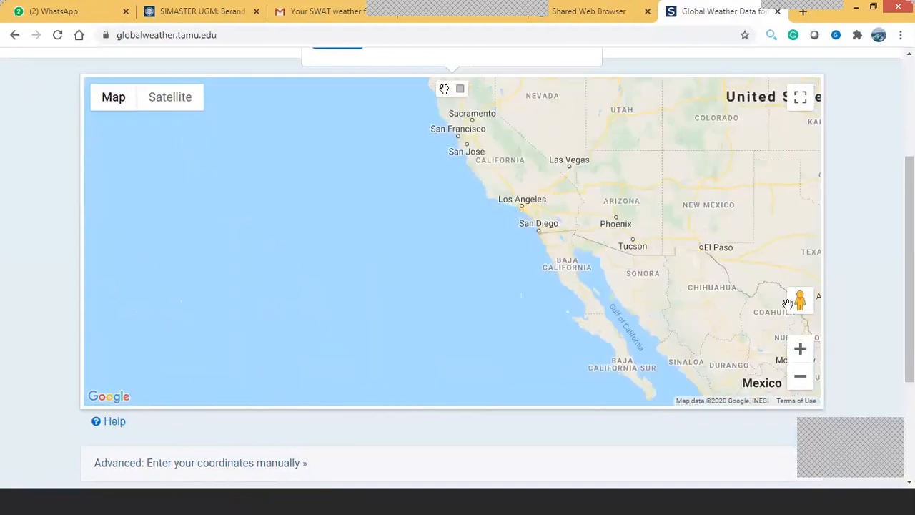
pyautogui.click(800, 380)
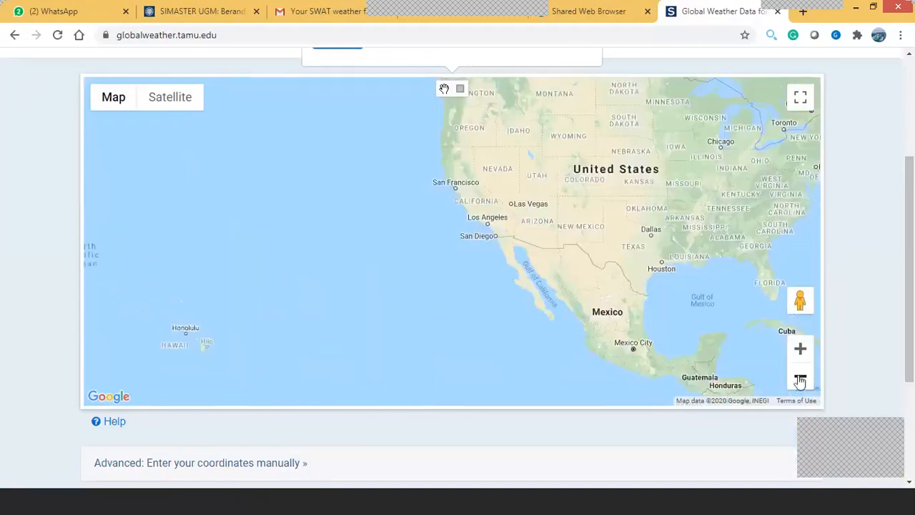
pyautogui.click(801, 380)
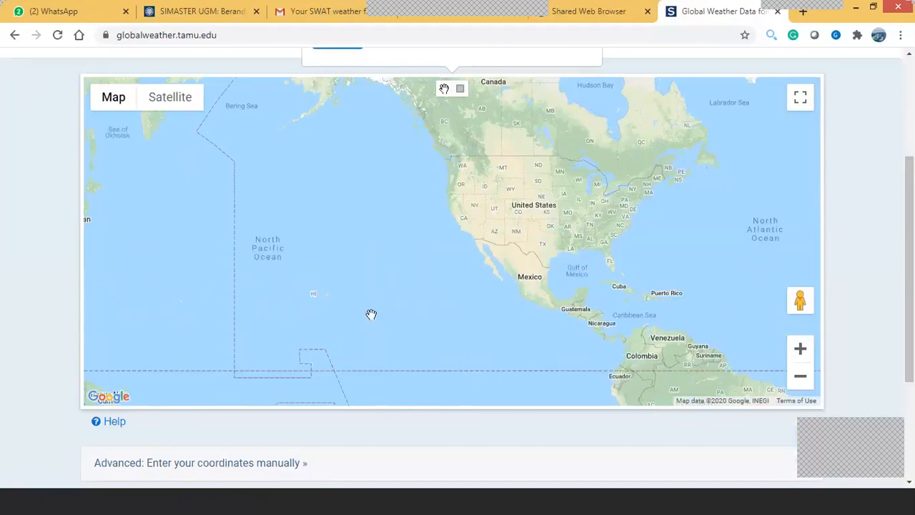
pyautogui.moveTo(371, 315); pyautogui.dragTo(642, 327)
pyautogui.moveTo(369, 311); pyautogui.dragTo(423, 223)
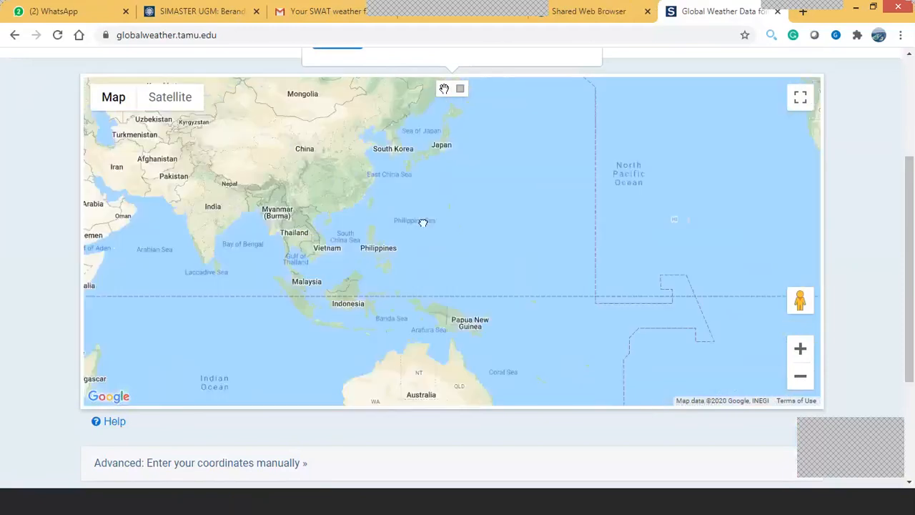
pyautogui.moveTo(447, 313); pyautogui.dragTo(549, 254)
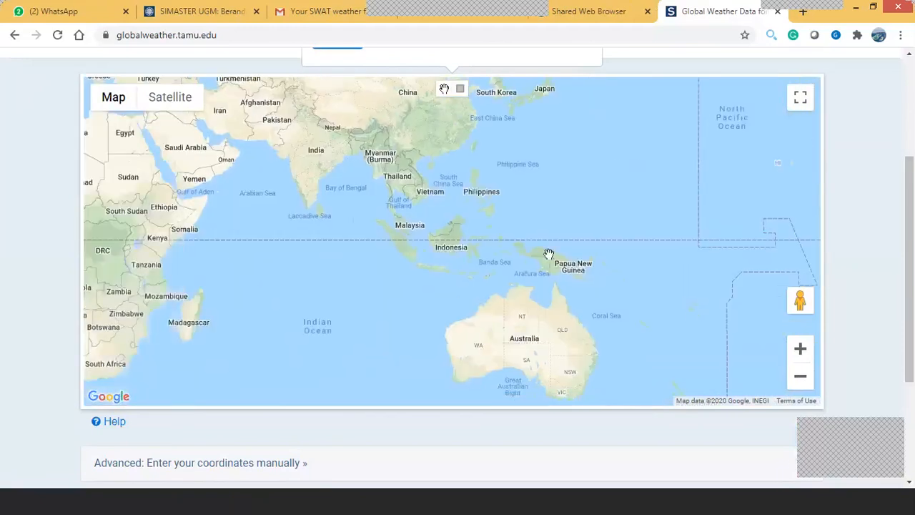
pyautogui.click(801, 351)
pyautogui.click(801, 352)
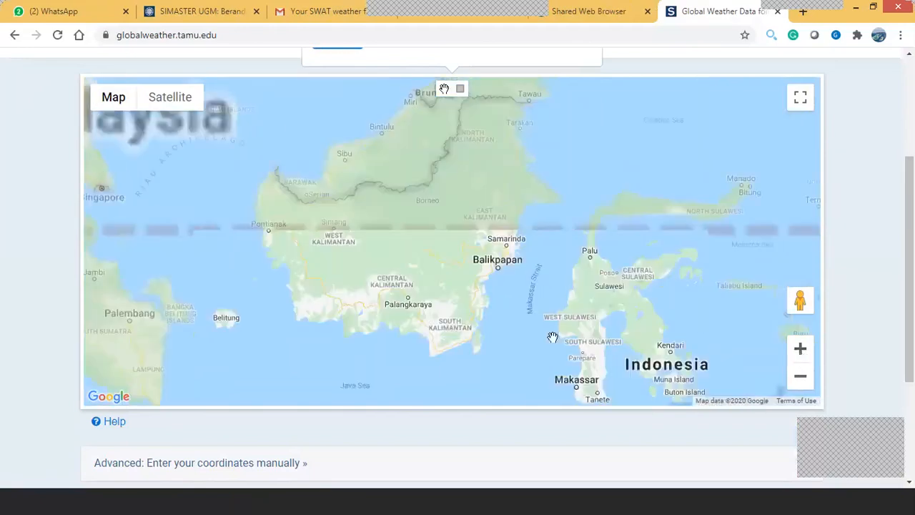
# - Draw a selection rectangle over the Ambarawa, Salatiga and Mount Merbabu area in Central Java
pyautogui.moveTo(553, 336); pyautogui.dragTo(602, 148)
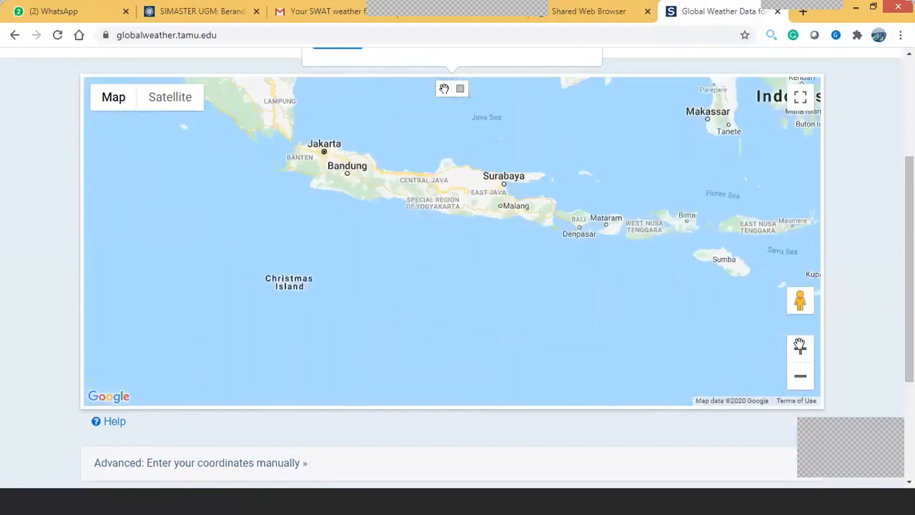
pyautogui.doubleClick(801, 352)
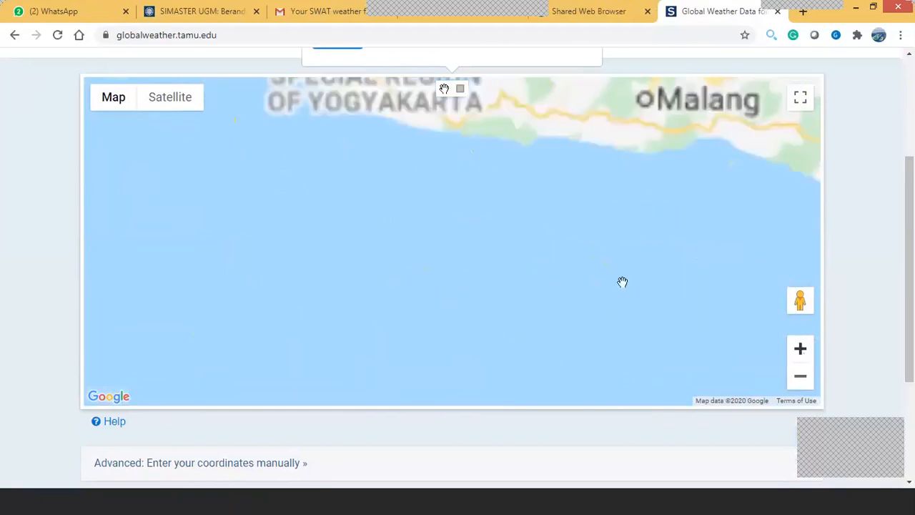
pyautogui.moveTo(573, 280); pyautogui.dragTo(677, 256)
pyautogui.click(801, 350)
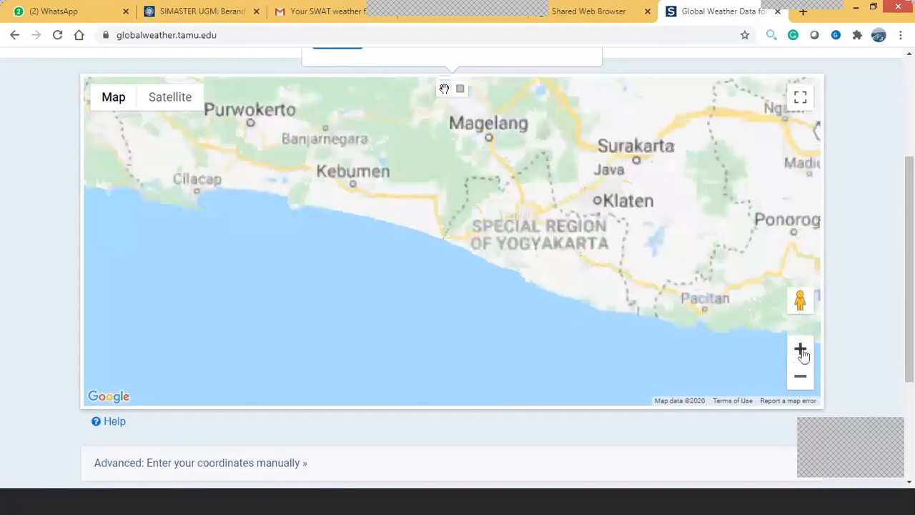
pyautogui.moveTo(675, 202); pyautogui.dragTo(648, 322)
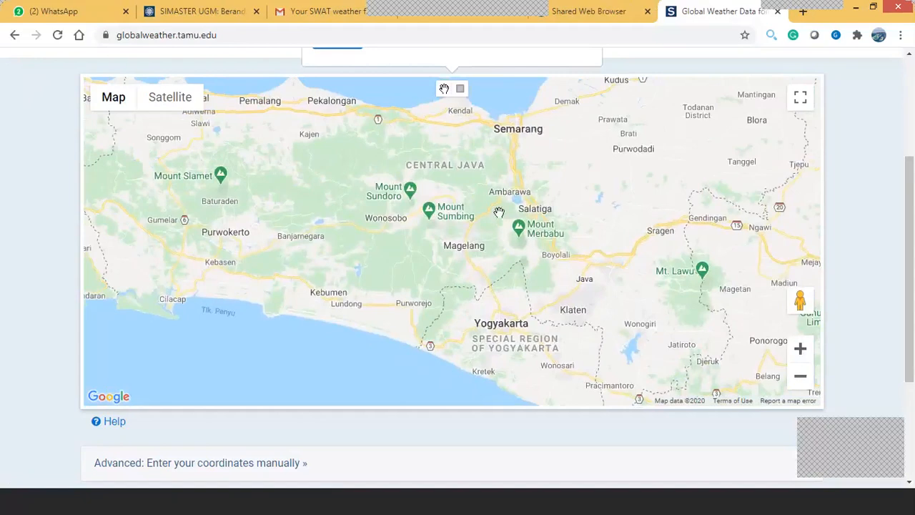
pyautogui.click(461, 90)
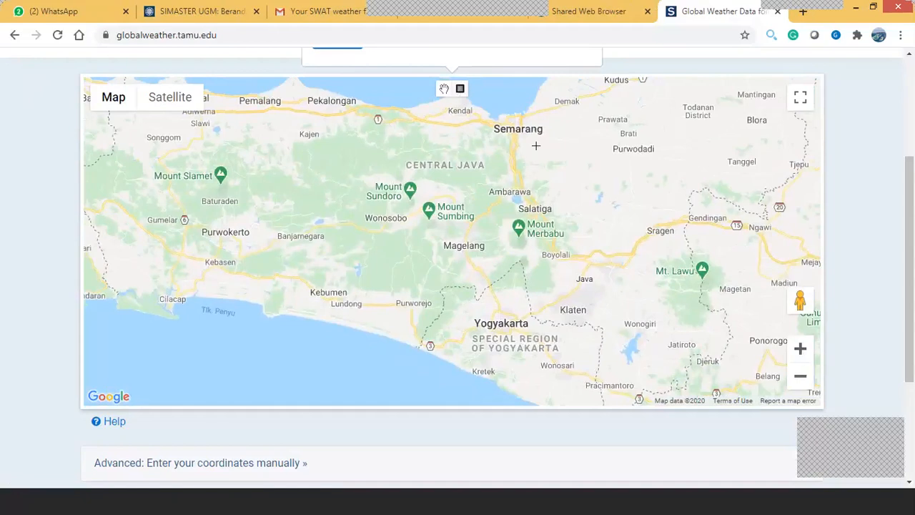
pyautogui.moveTo(913, 248); pyautogui.dragTo(912, 241)
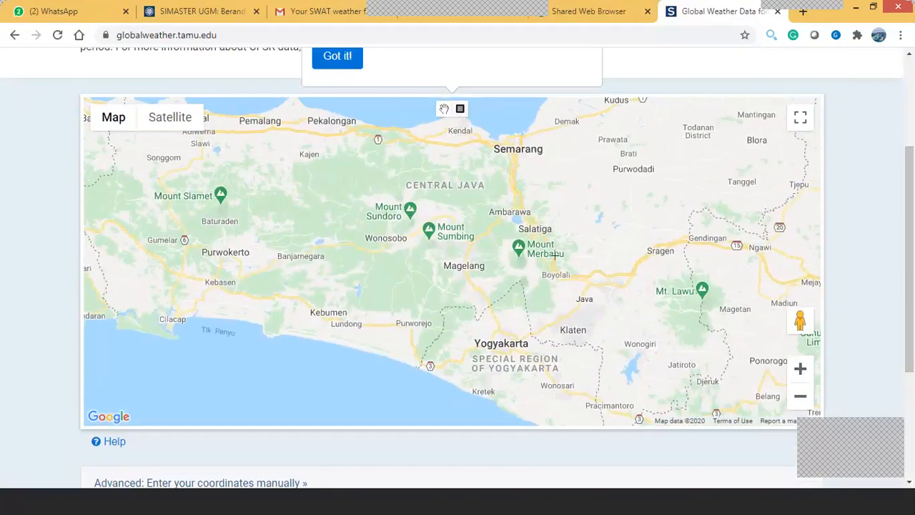
pyautogui.moveTo(485, 206); pyautogui.dragTo(568, 262)
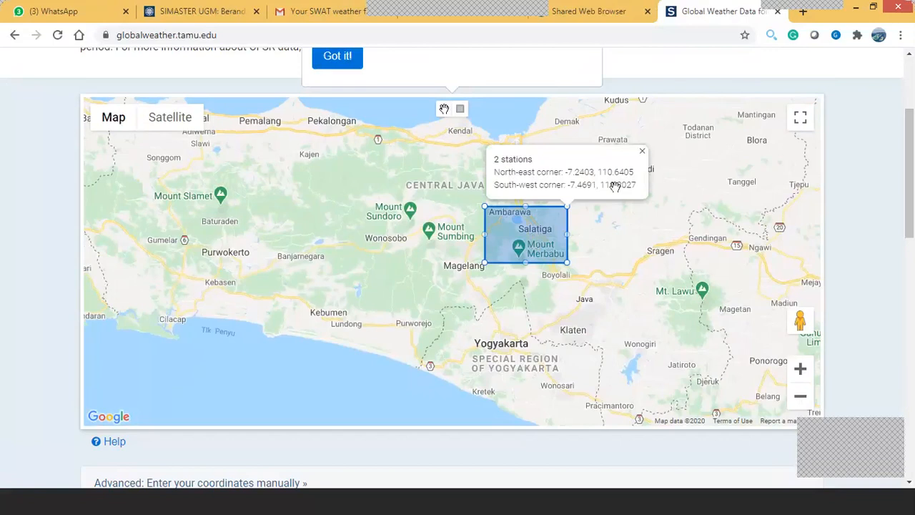
# - Enlarge the selection rectangle to about -6.8914, 110.6845 at the north-east corner and -7.5154, 109.9676 at the south-west corner
pyautogui.click(643, 153)
pyautogui.scroll(-1, 476, 93)
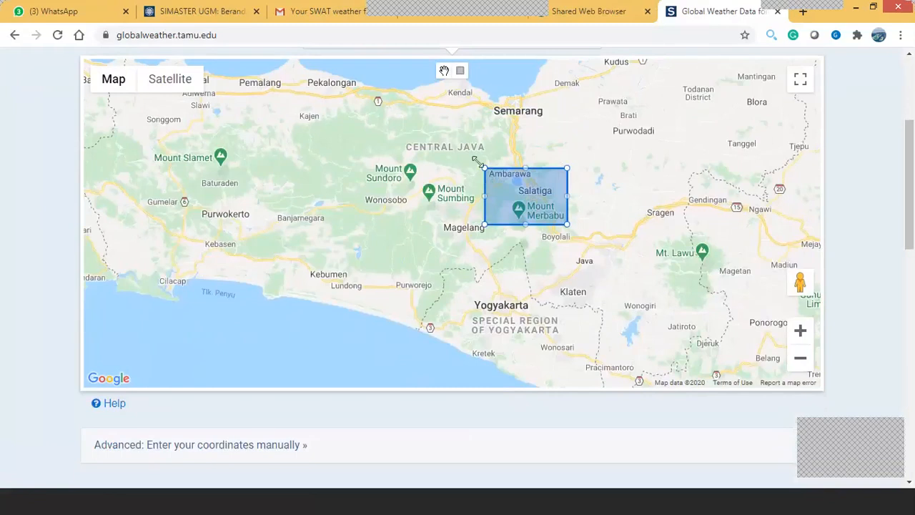
pyautogui.moveTo(478, 163); pyautogui.dragTo(411, 102)
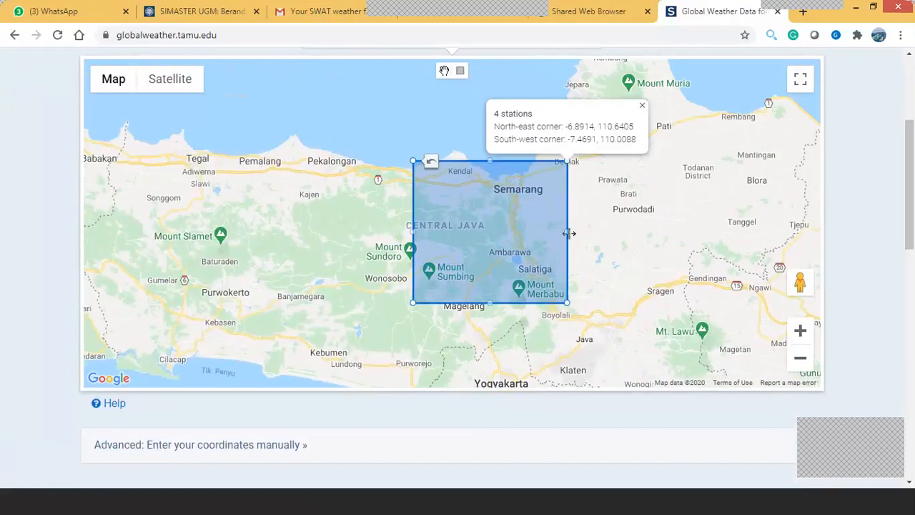
pyautogui.moveTo(568, 233); pyautogui.dragTo(578, 232)
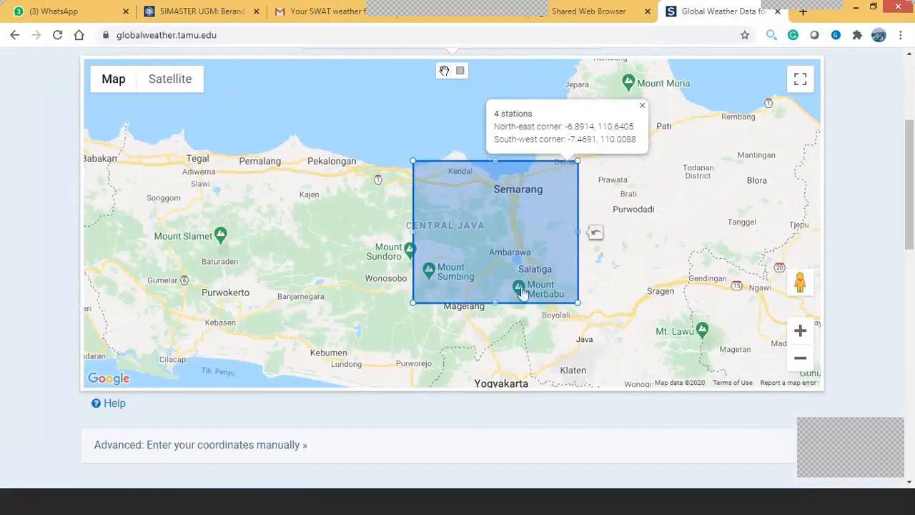
pyautogui.moveTo(494, 298); pyautogui.dragTo(494, 312)
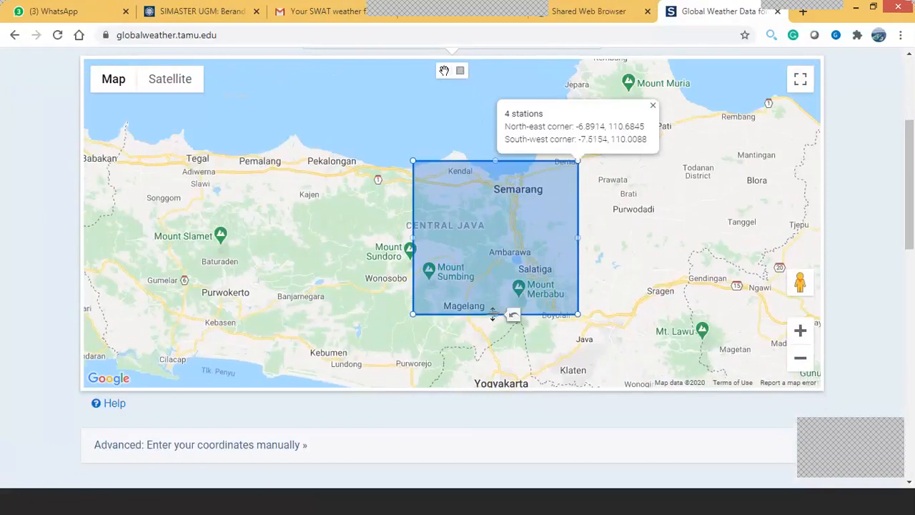
pyautogui.moveTo(412, 238); pyautogui.dragTo(402, 241)
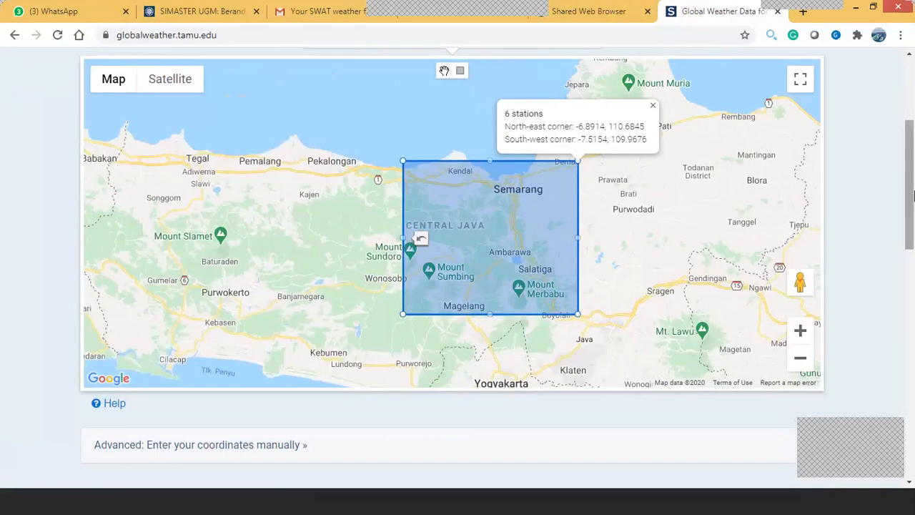
# - Define the data collection period with start date 1979-01-01 and end date 2014-07-31
pyautogui.moveTo(913, 194)
pyautogui.mouseDown()
pyautogui.moveTo(912, 235)
pyautogui.moveTo(911, 208)
pyautogui.mouseUp()
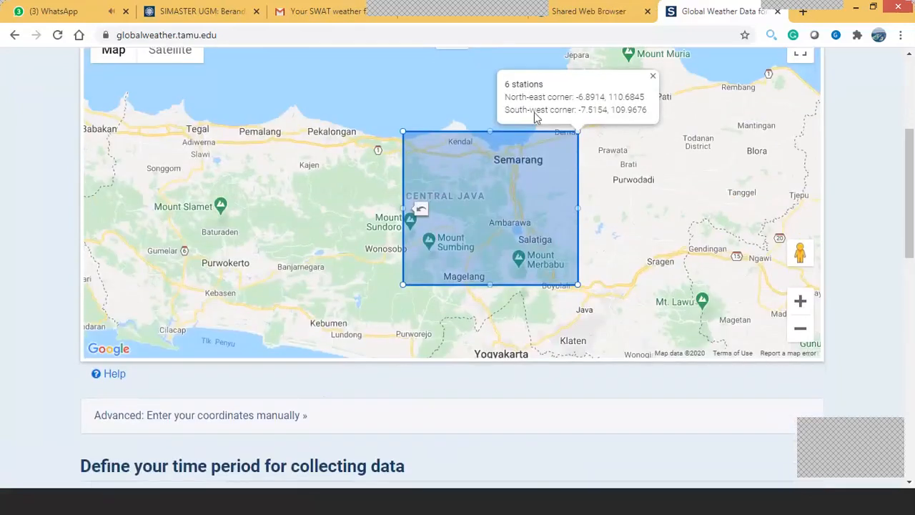
pyautogui.click(912, 165)
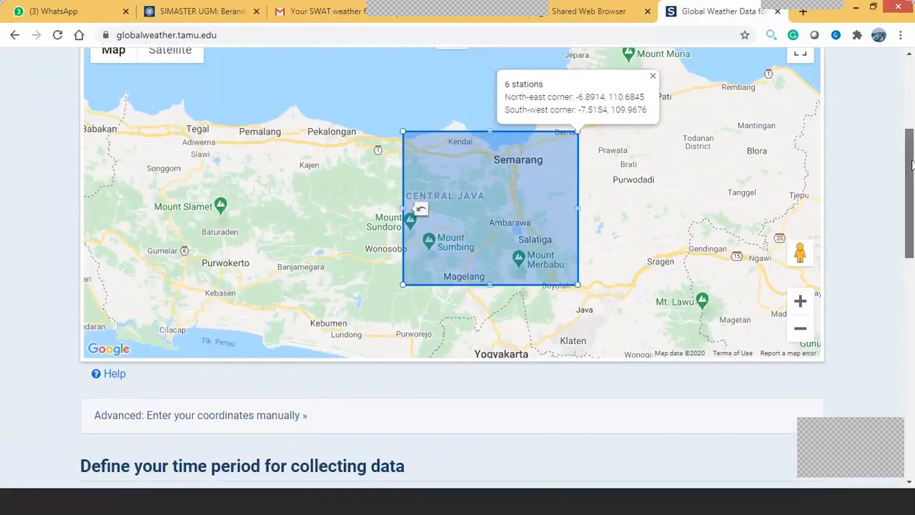
pyautogui.moveTo(911, 165); pyautogui.dragTo(913, 279)
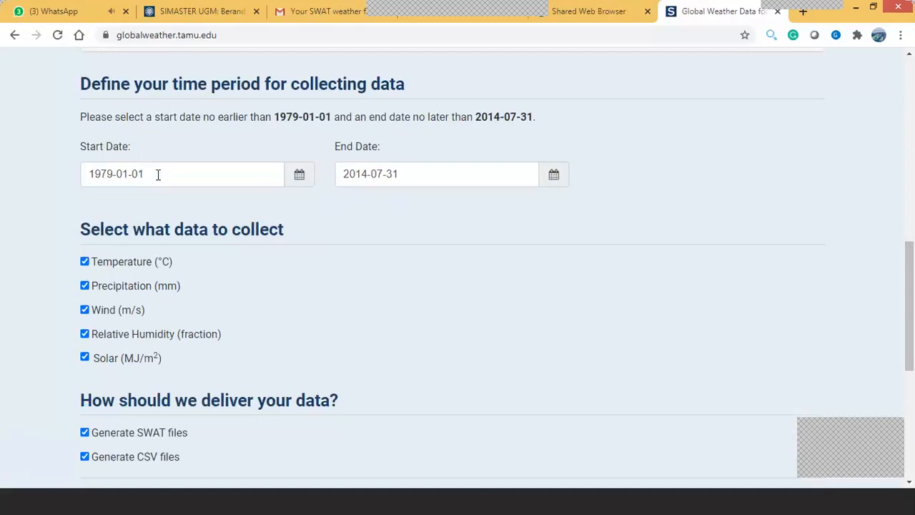
pyautogui.click(298, 175)
pyautogui.click(231, 174)
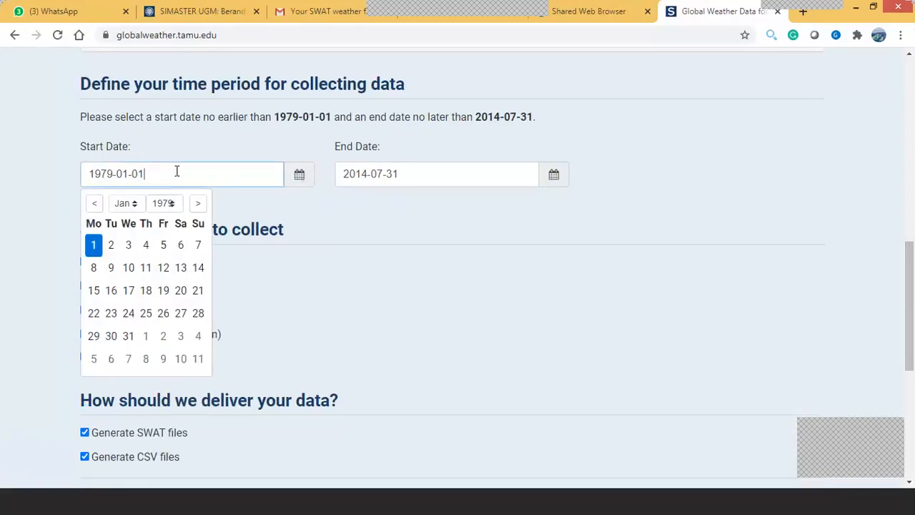
pyautogui.click(555, 179)
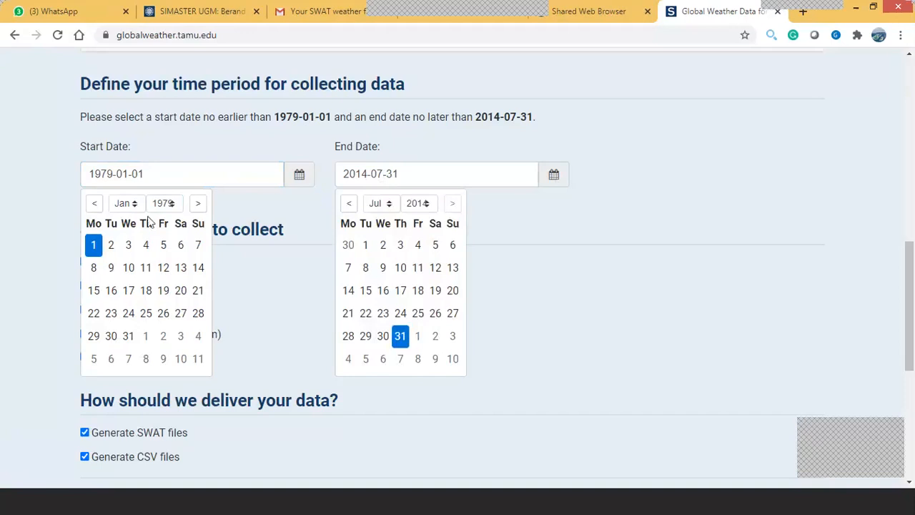
pyautogui.click(94, 247)
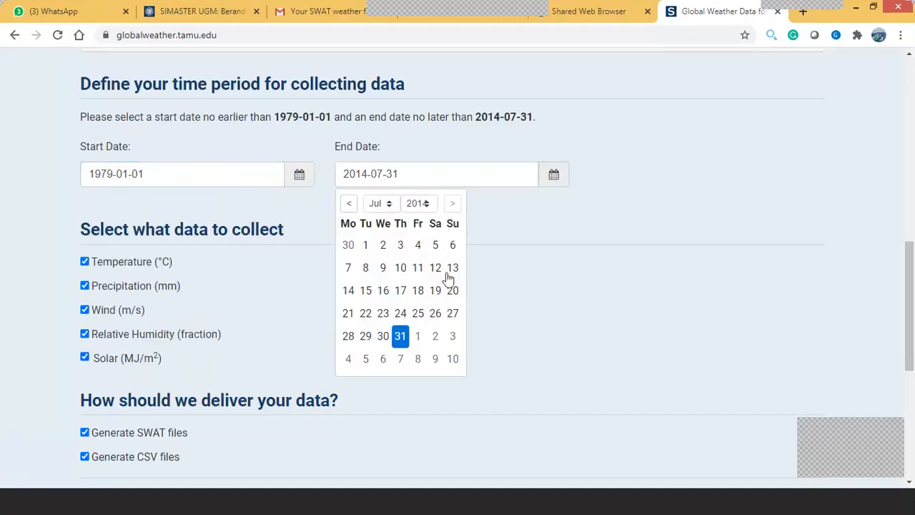
pyautogui.click(400, 337)
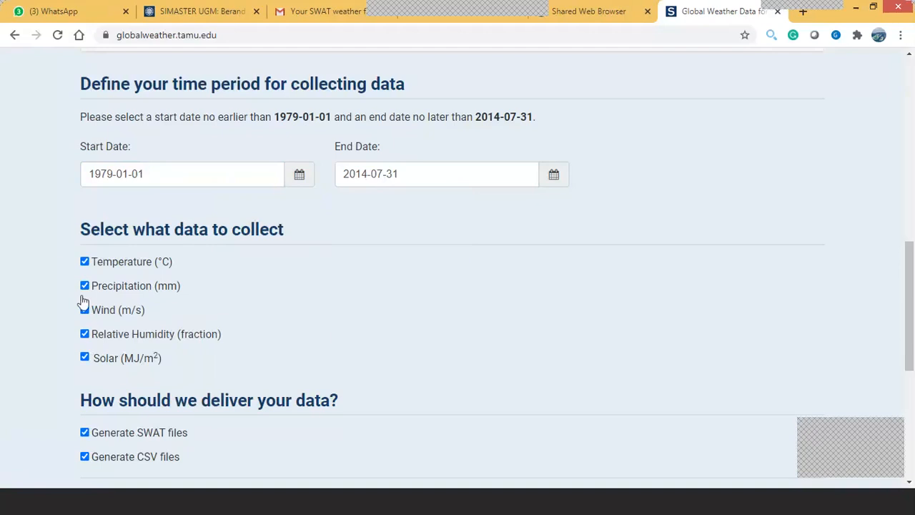
# - Deselect and reselect the Solar data option, and fill in the requester's e-mail address and its confirmation
pyautogui.click(85, 358)
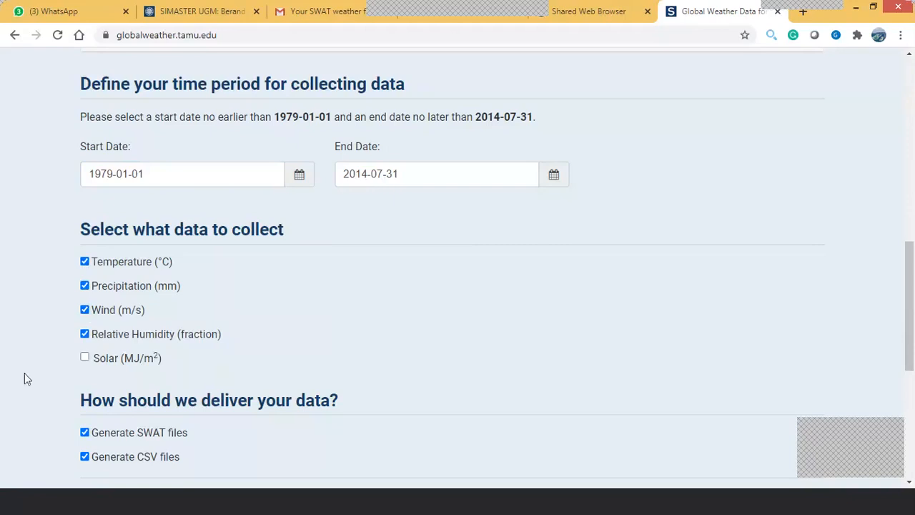
pyautogui.click(85, 358)
pyautogui.moveTo(910, 268); pyautogui.dragTo(913, 356)
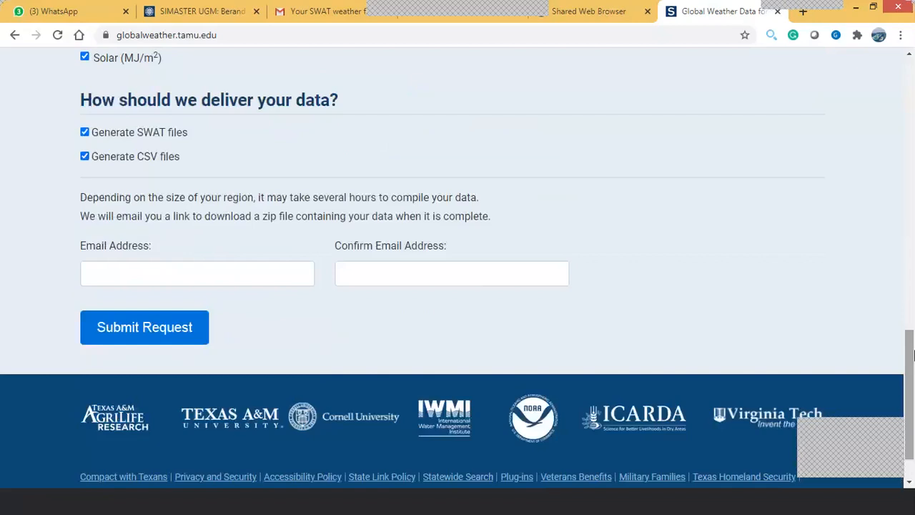
pyautogui.click(221, 279)
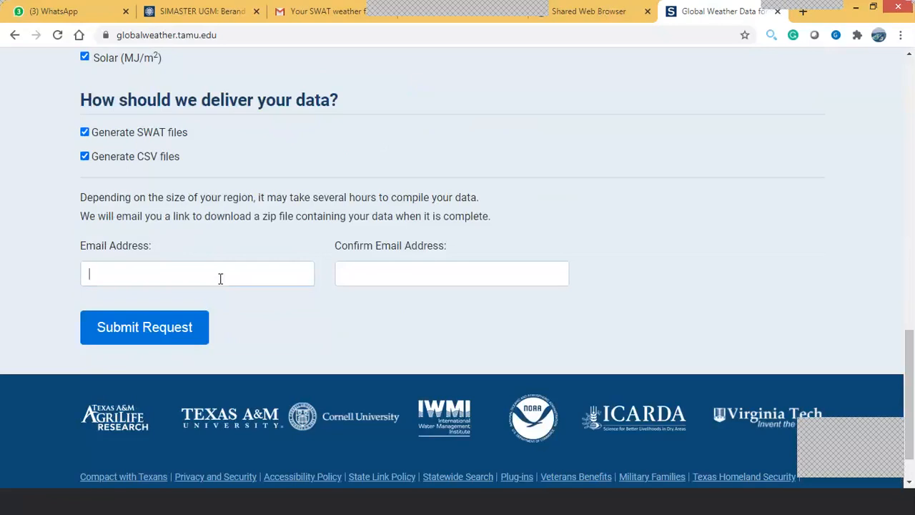
pyautogui.click(220, 279)
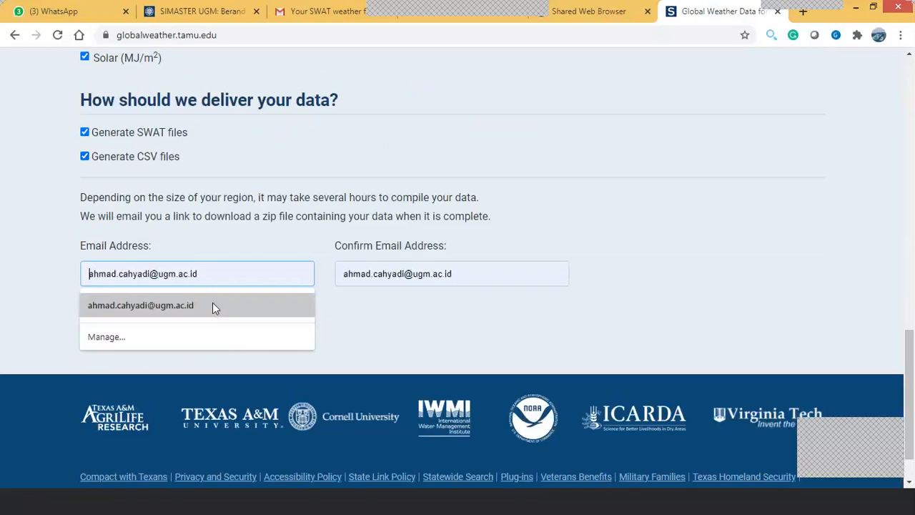
pyautogui.click(212, 305)
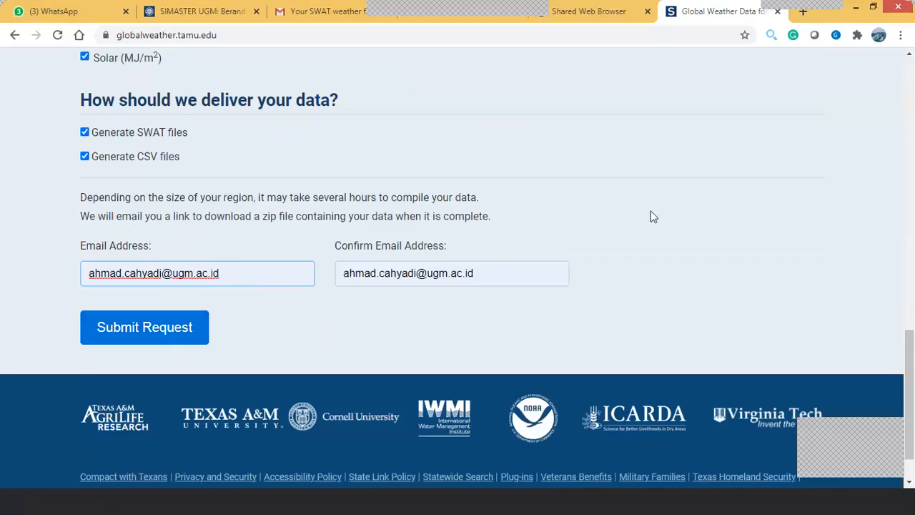
# - Switch to Gmail and view the message "Your SWAT weather files are ready" with the data download link
pyautogui.click(341, 14)
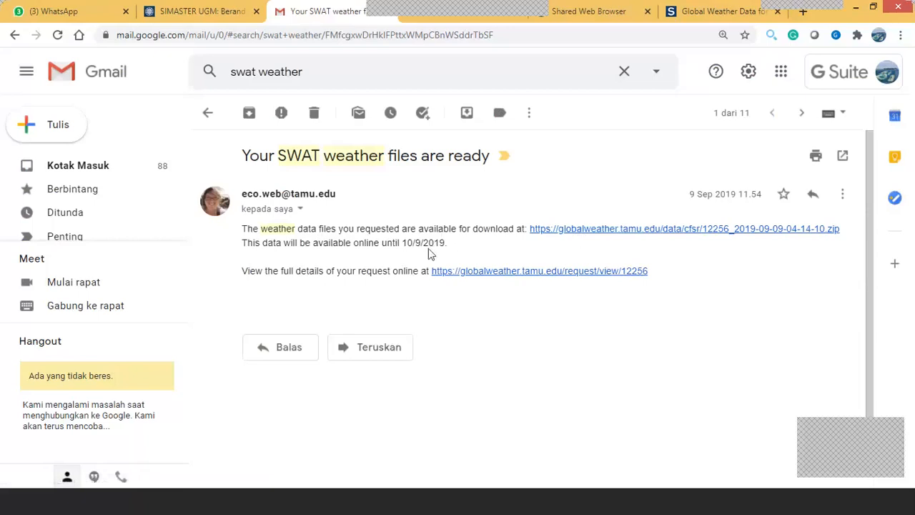
pyautogui.click(431, 34)
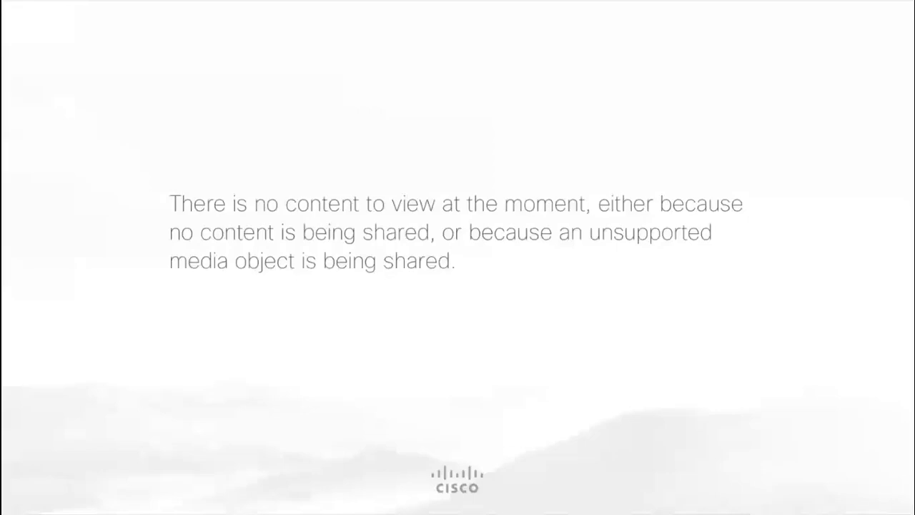